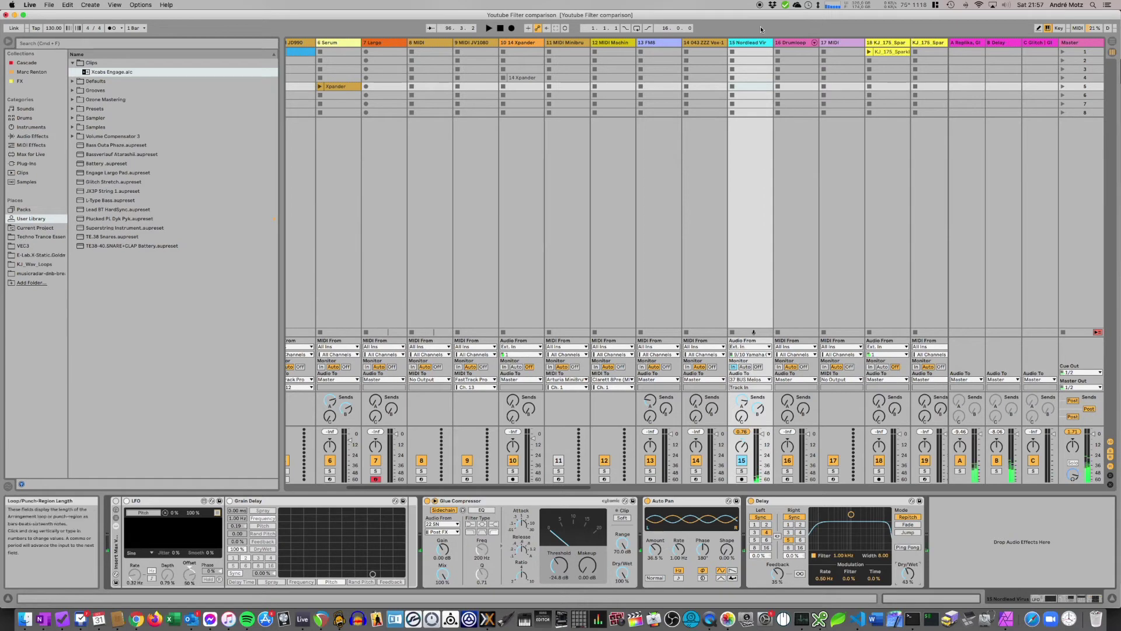
Step: Lengthen Serum's Env 1 release to 1.13 s, then enable and shape the MG Low 12 filter
click(525, 42)
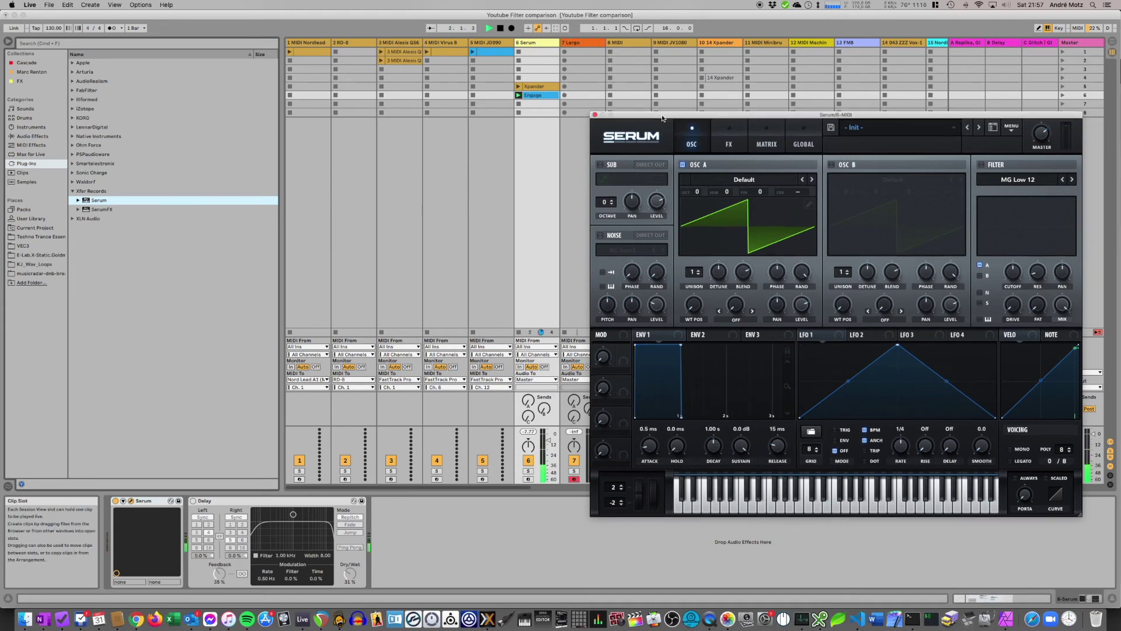
drag(653, 118, 638, 81)
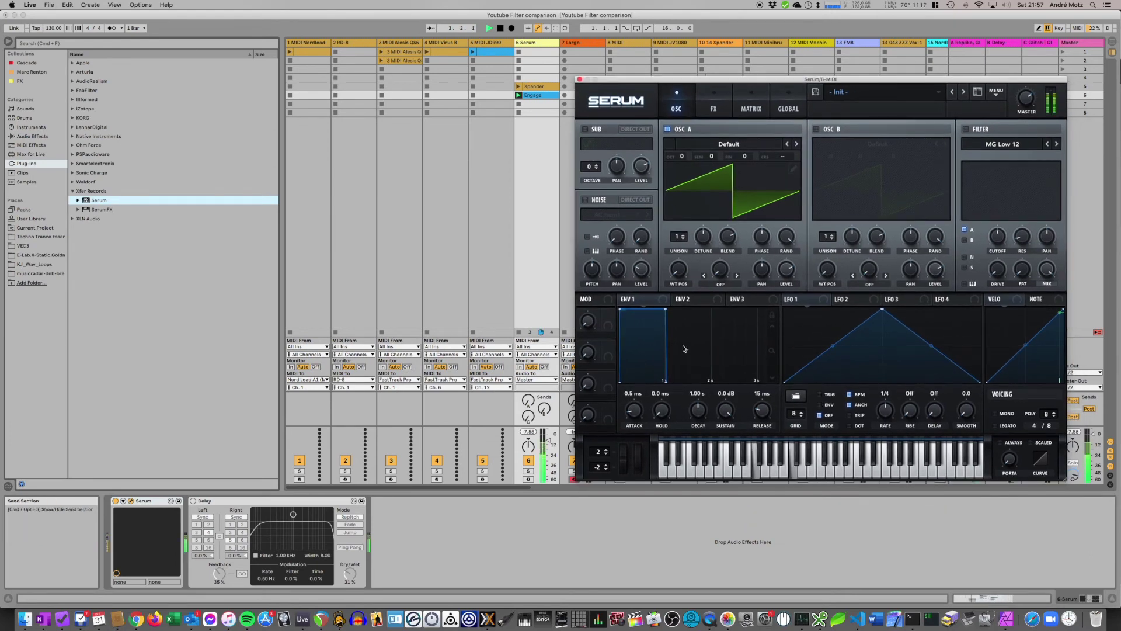
drag(668, 382, 747, 398)
click(966, 129)
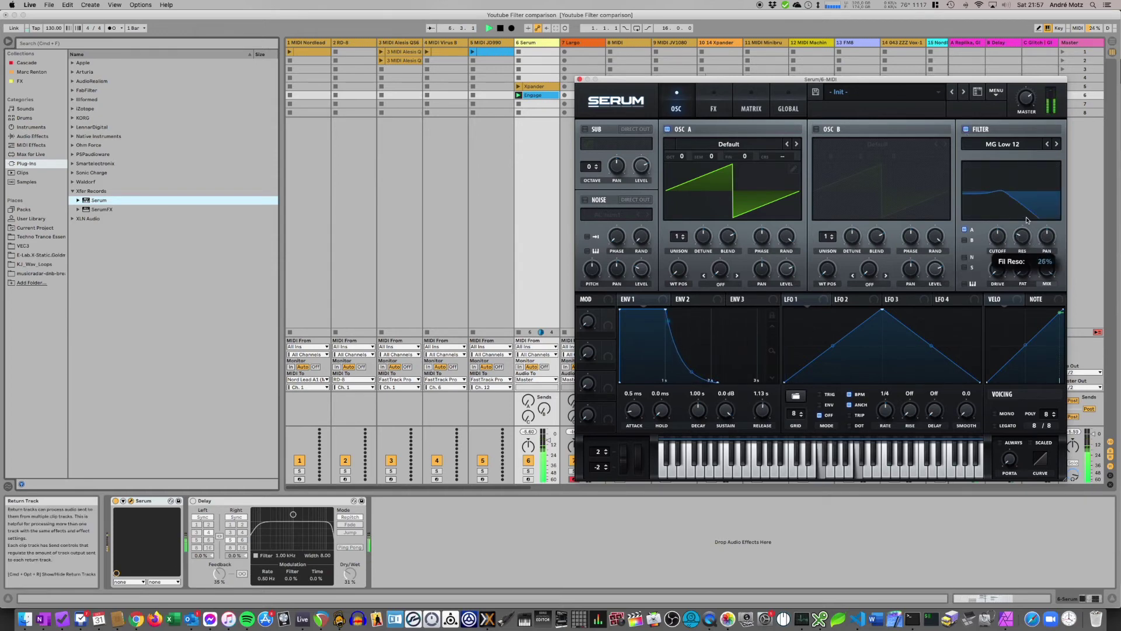
mouse_move(998, 267)
mouse_down()
mouse_move(1009, 242)
mouse_move(1003, 269)
mouse_up()
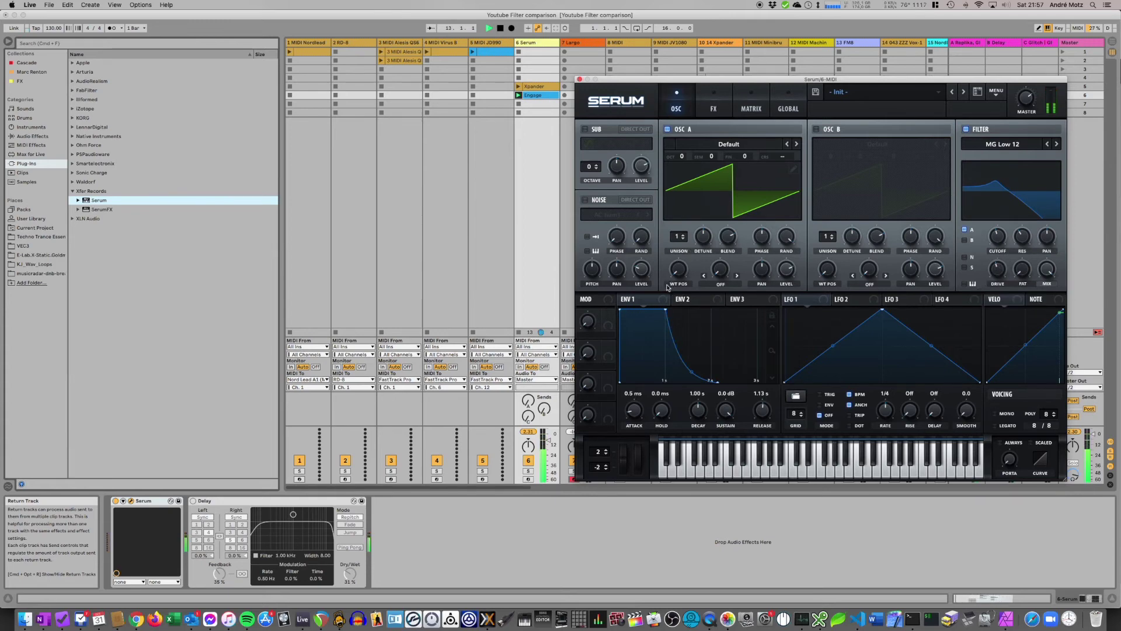
Step: Shape Env 2 to 759 ms decay, 51.48% sustain and 555 ms release, and assign it to the filter cutoff at 25
click(715, 300)
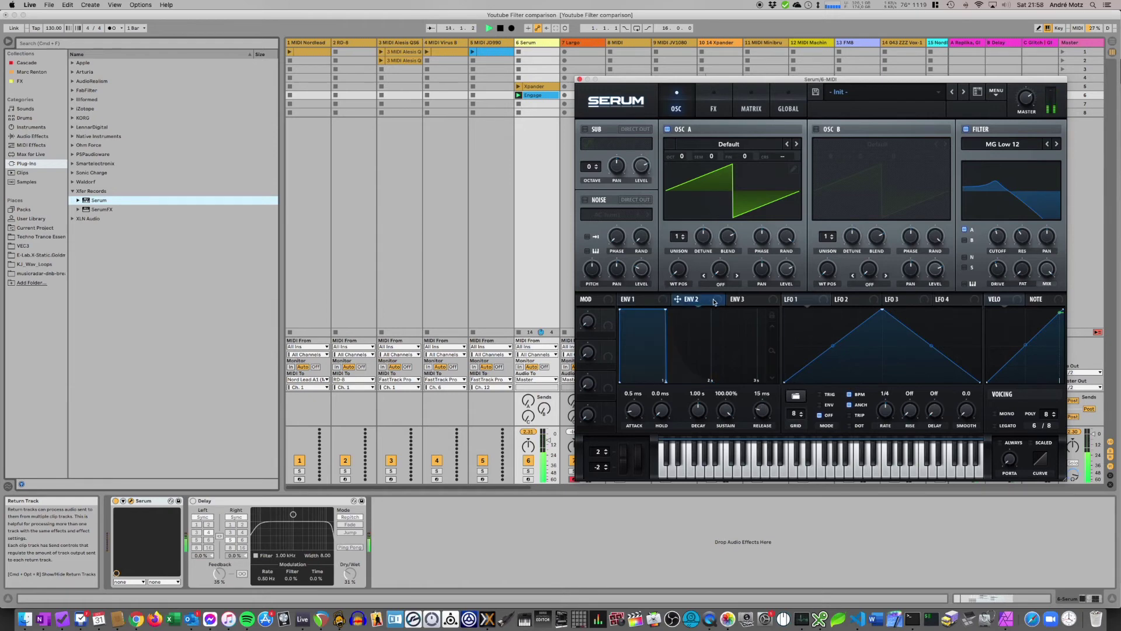
drag(665, 382, 716, 390)
drag(666, 309, 652, 344)
drag(680, 299, 998, 236)
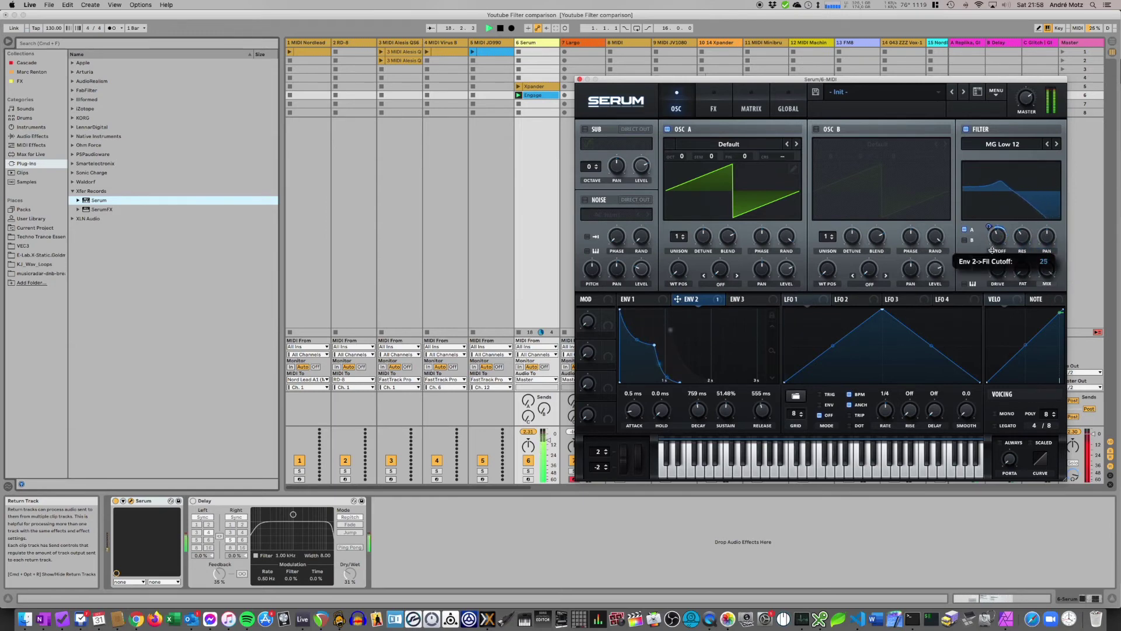
Step: Adjust Serum's master volume to about 63% and enable the Delay effect on the Serum track
mouse_move(1026, 115)
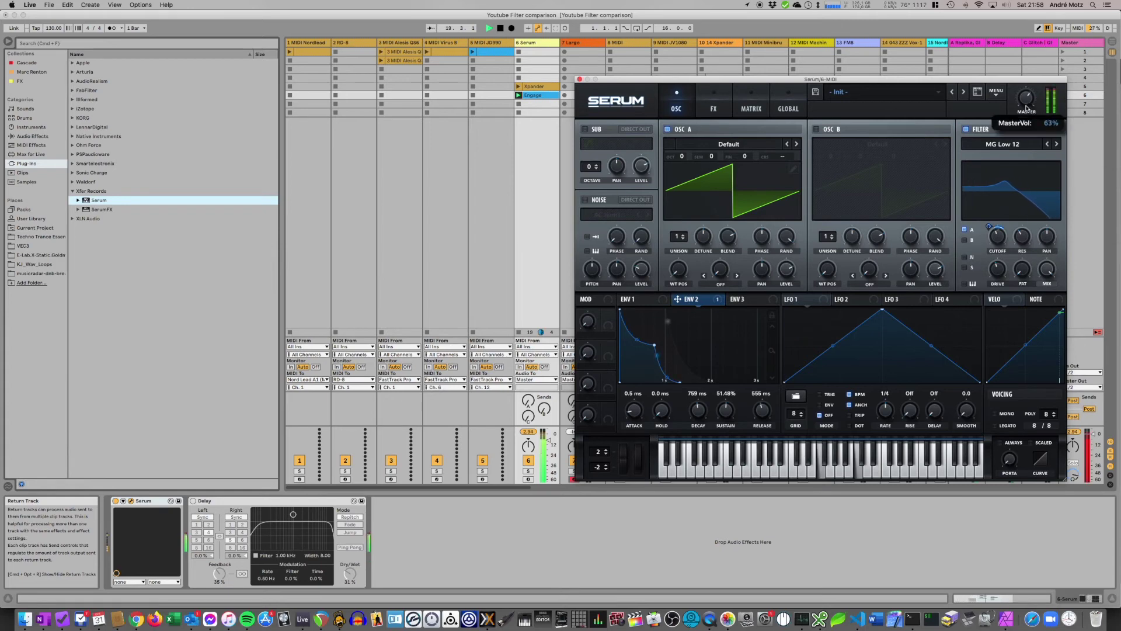
scroll(1026, 114, up, 1)
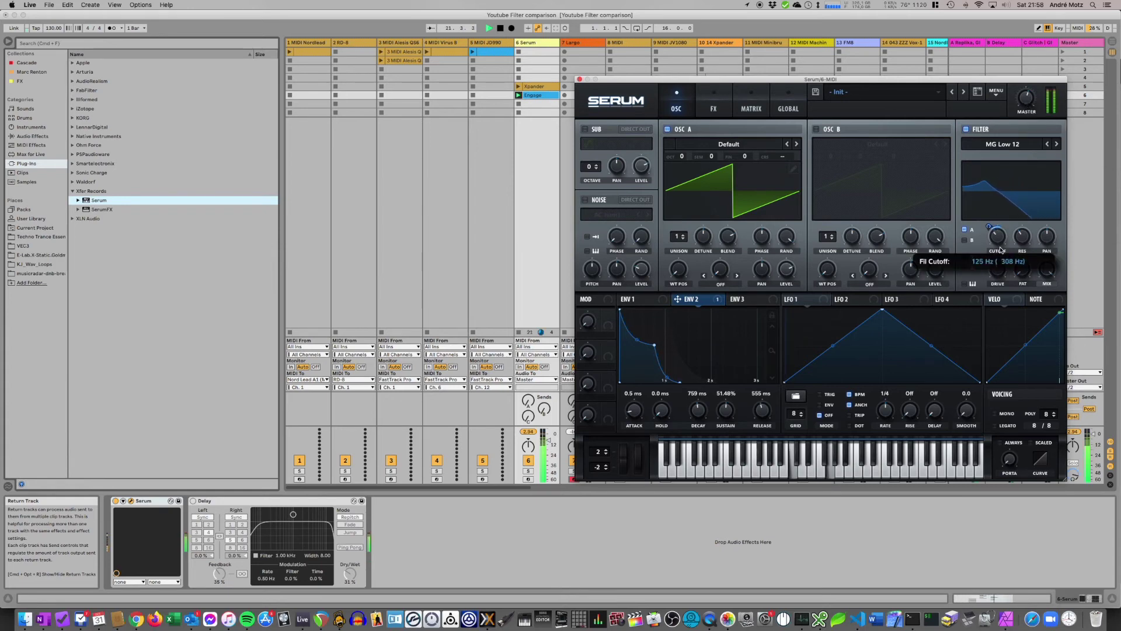
click(194, 501)
Step: Raise the Serum track's sends to the Replika and Delay returns and sweep the filter cutoff
drag(625, 79, 884, 334)
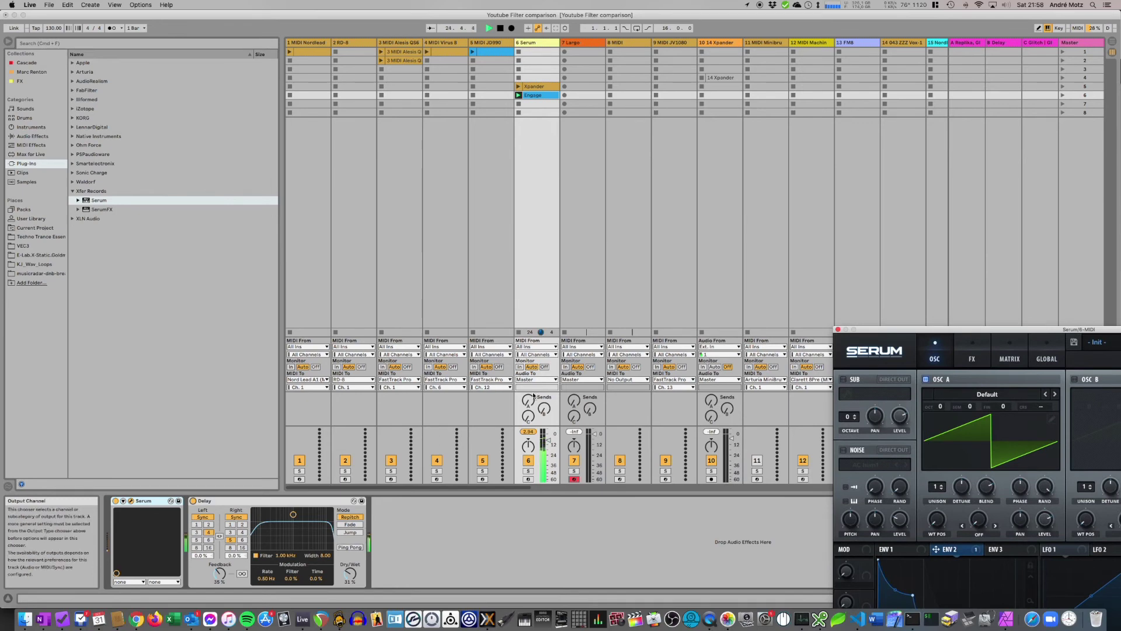
drag(528, 401, 528, 333)
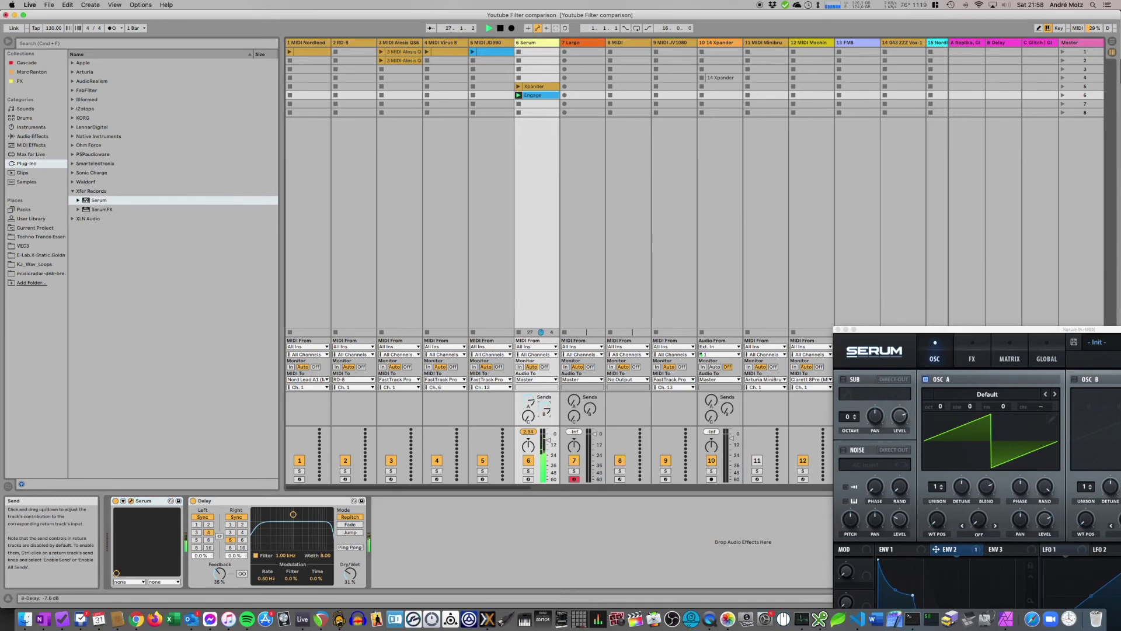
drag(911, 330, 549, 160)
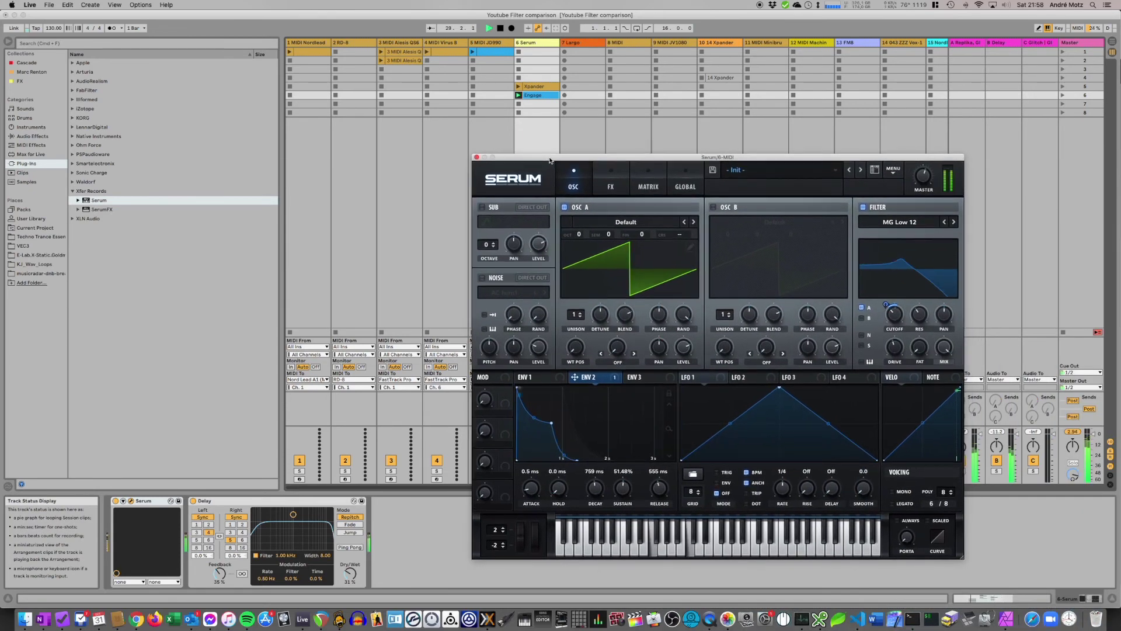
mouse_move(894, 316)
mouse_down()
mouse_move(899, 325)
mouse_move(922, 306)
mouse_move(899, 328)
mouse_up()
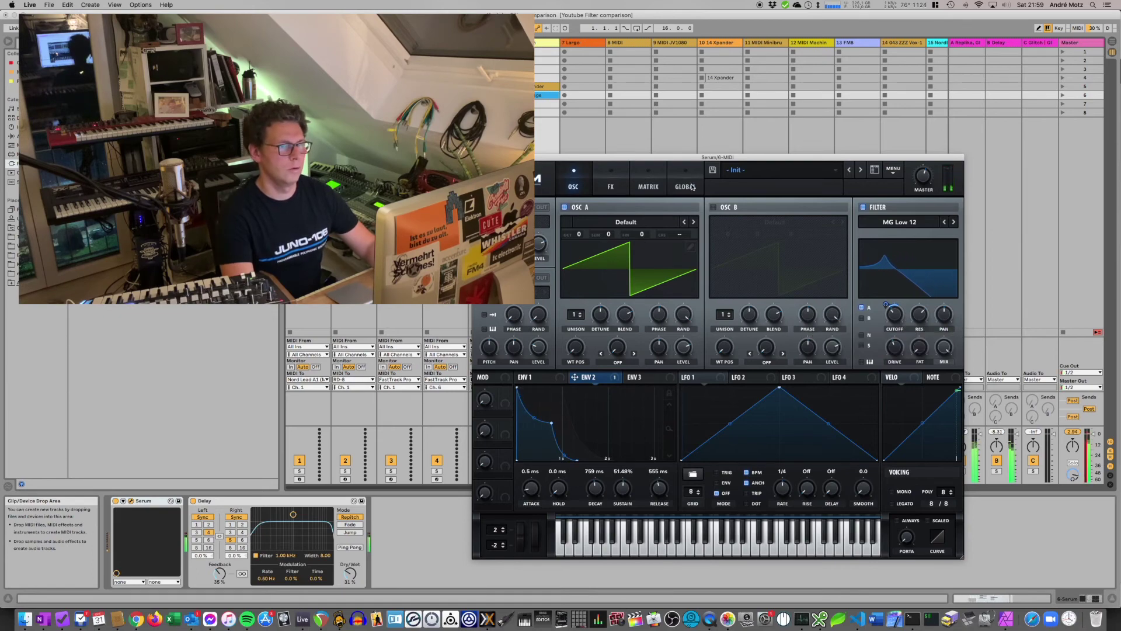
Step: Lower the Serum track's volume and increase the MG Low 12 filter's resonance
drag(693, 157, 789, 82)
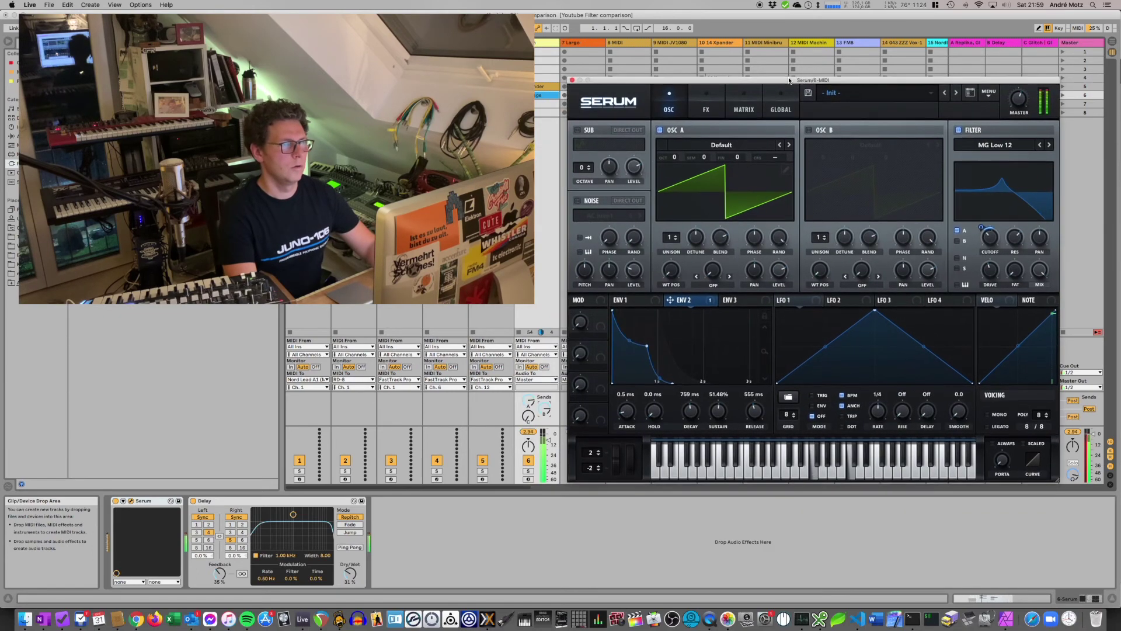
click(548, 443)
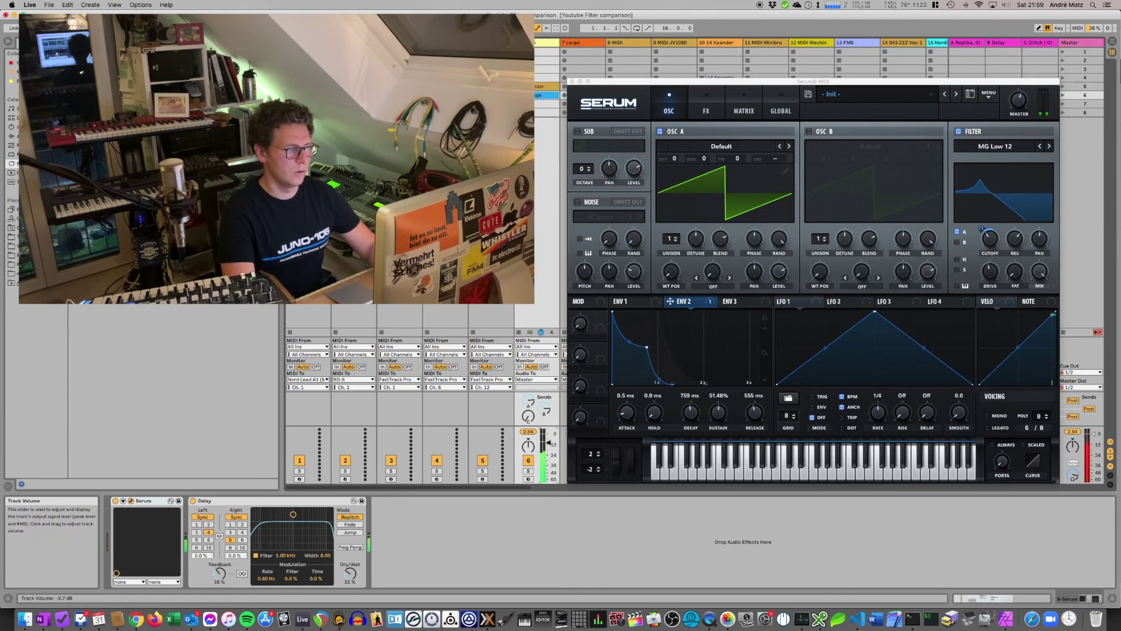
drag(1023, 247, 1015, 236)
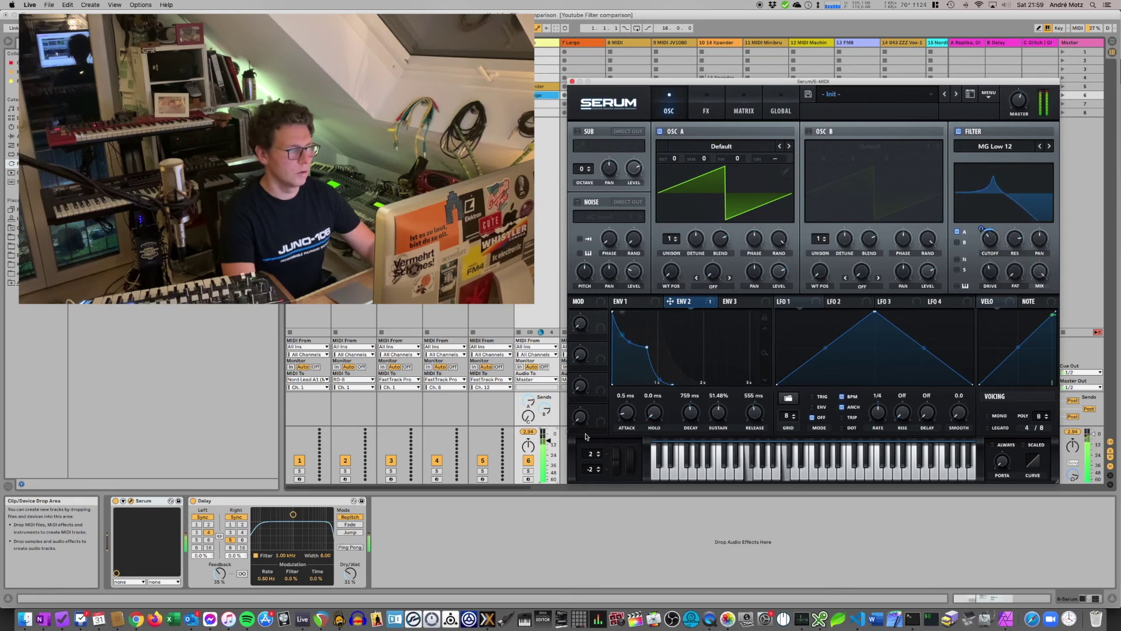
drag(549, 441, 548, 444)
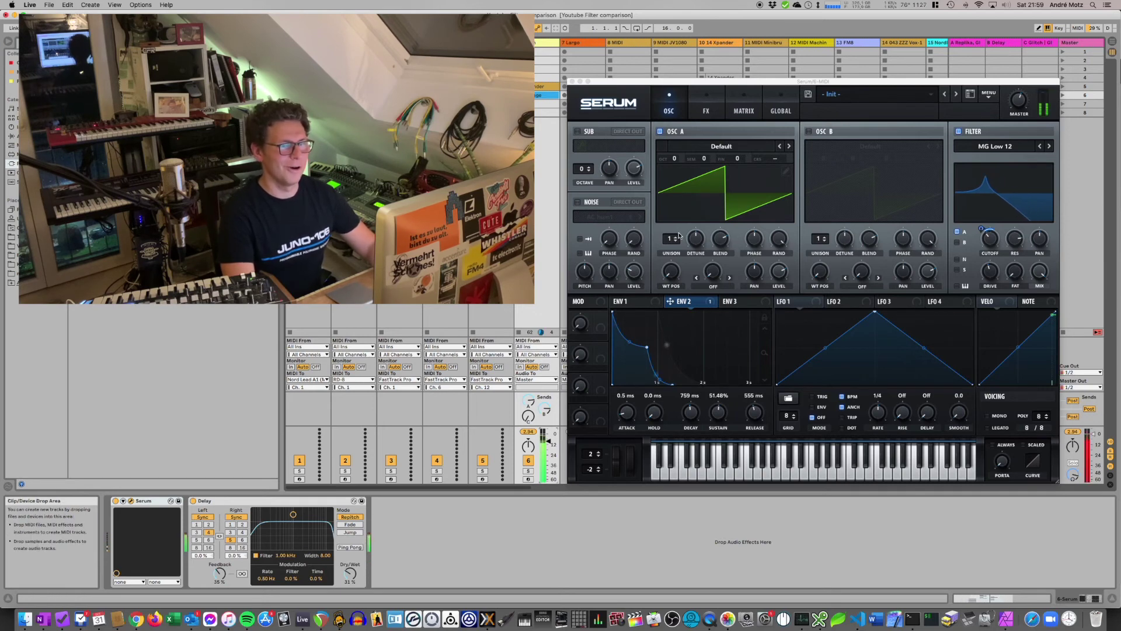
Step: Set Oscillator A's unison to 6 voices
click(677, 237)
click(677, 238)
click(677, 237)
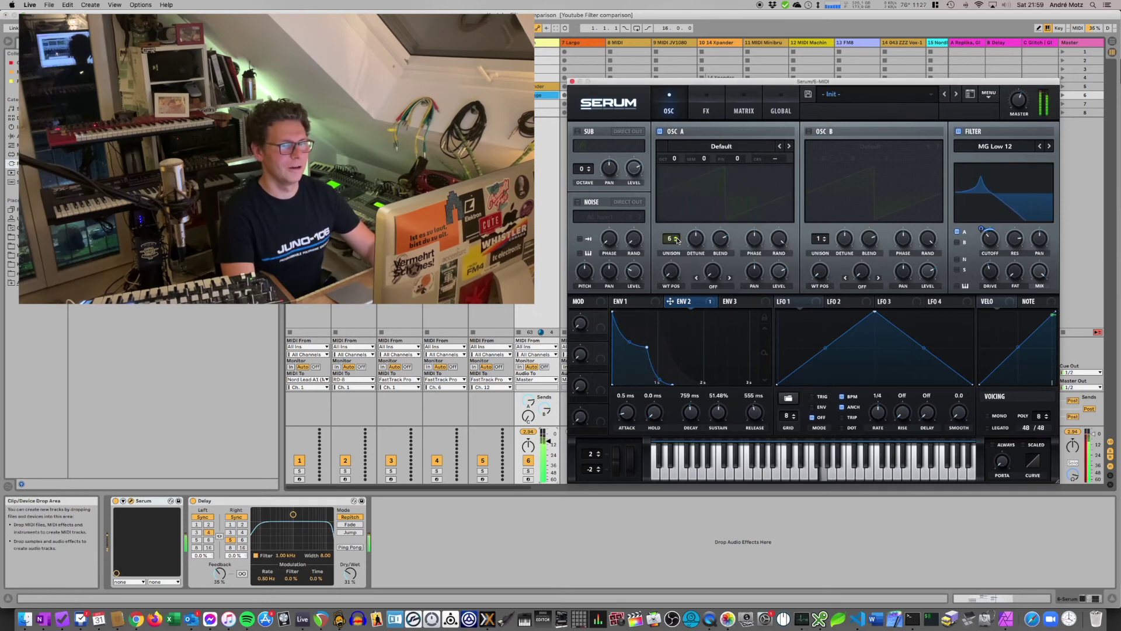
Step: Reduce Oscillator A's unison detune and sweep the filter cutoff to hear the unison sound
drag(990, 238, 991, 254)
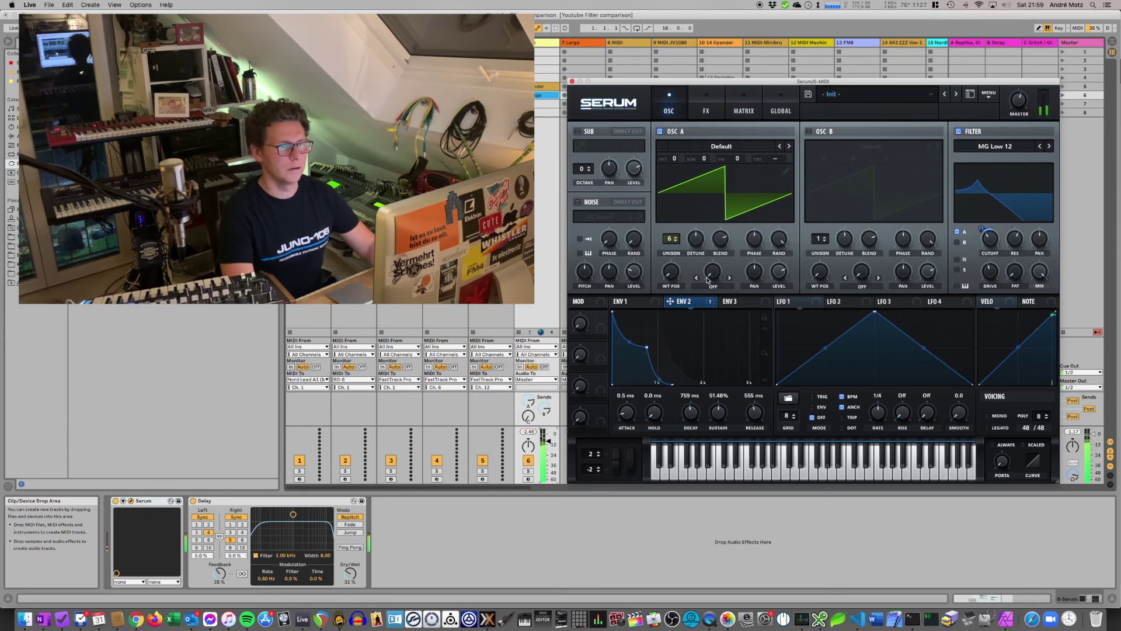
click(695, 240)
mouse_move(692, 242)
mouse_down()
mouse_move(692, 268)
mouse_move(694, 255)
mouse_up()
mouse_move(989, 239)
mouse_down()
mouse_move(994, 247)
mouse_move(994, 237)
mouse_up()
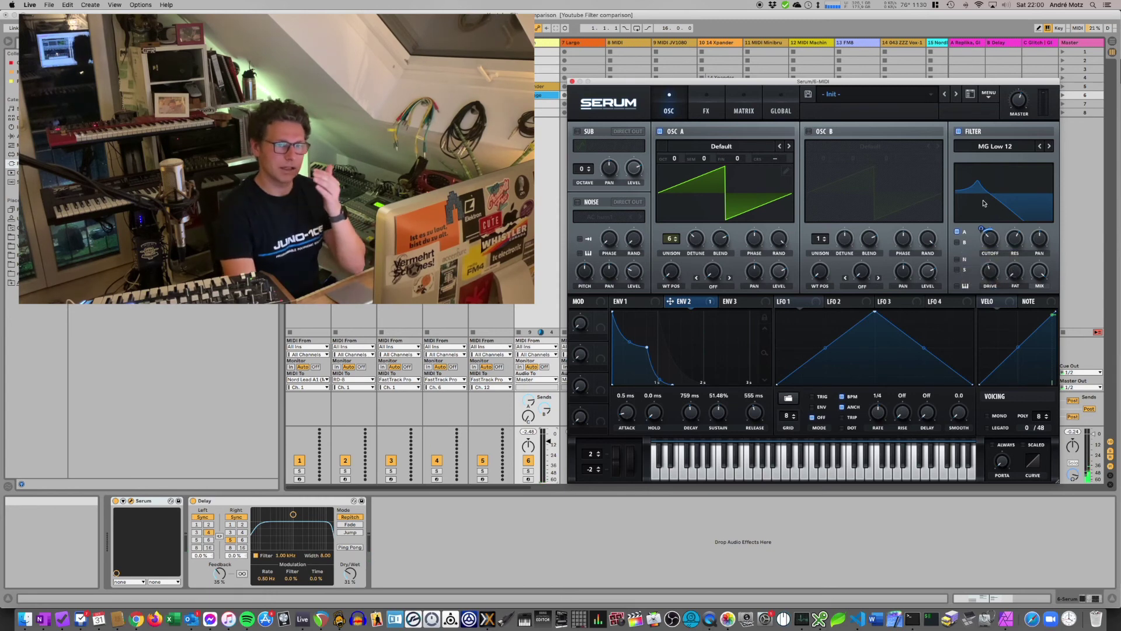
Step: Sweep the filter cutoff up and down during playback, going down to about 75 Hz and back up to about 139 Hz
mouse_move(990, 241)
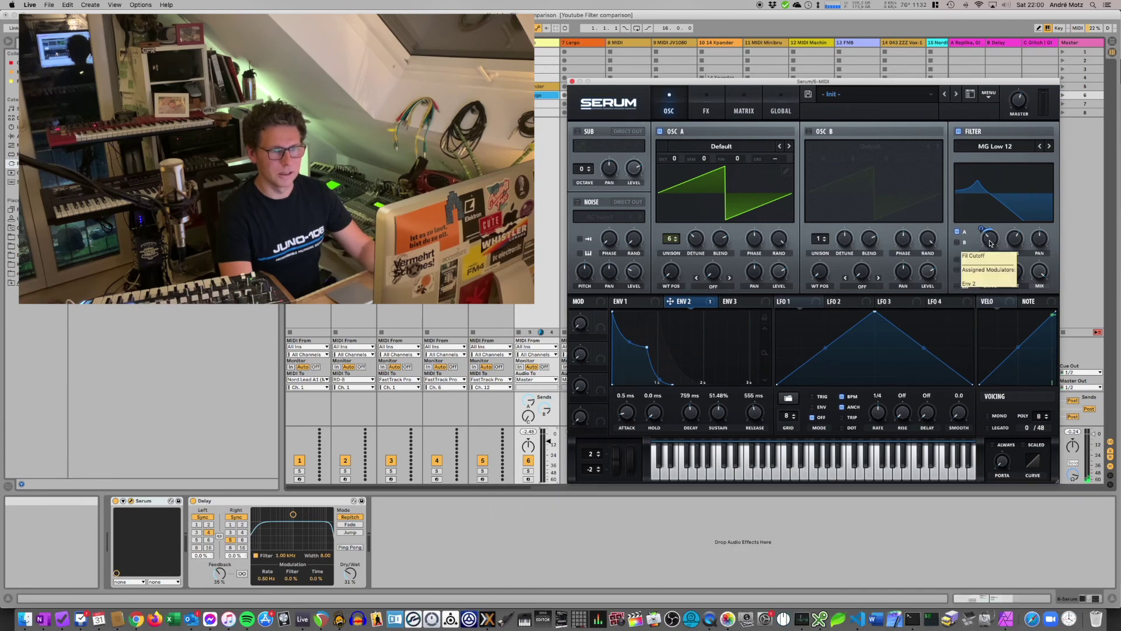
drag(990, 243, 994, 234)
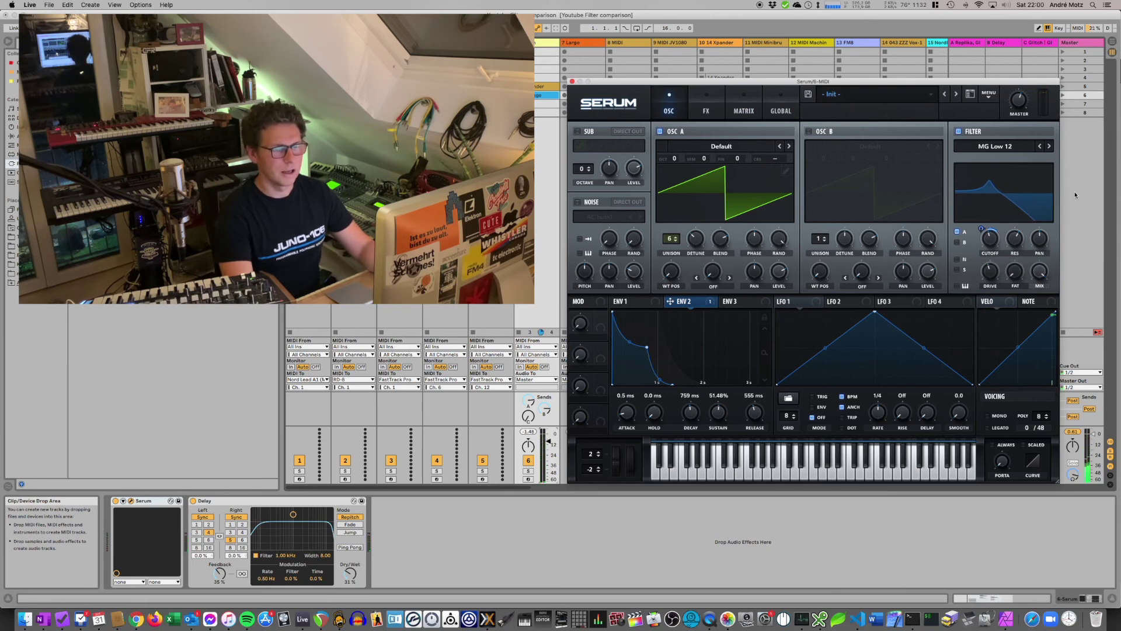
mouse_move(989, 248)
mouse_down()
mouse_move(990, 257)
mouse_move(989, 239)
mouse_up()
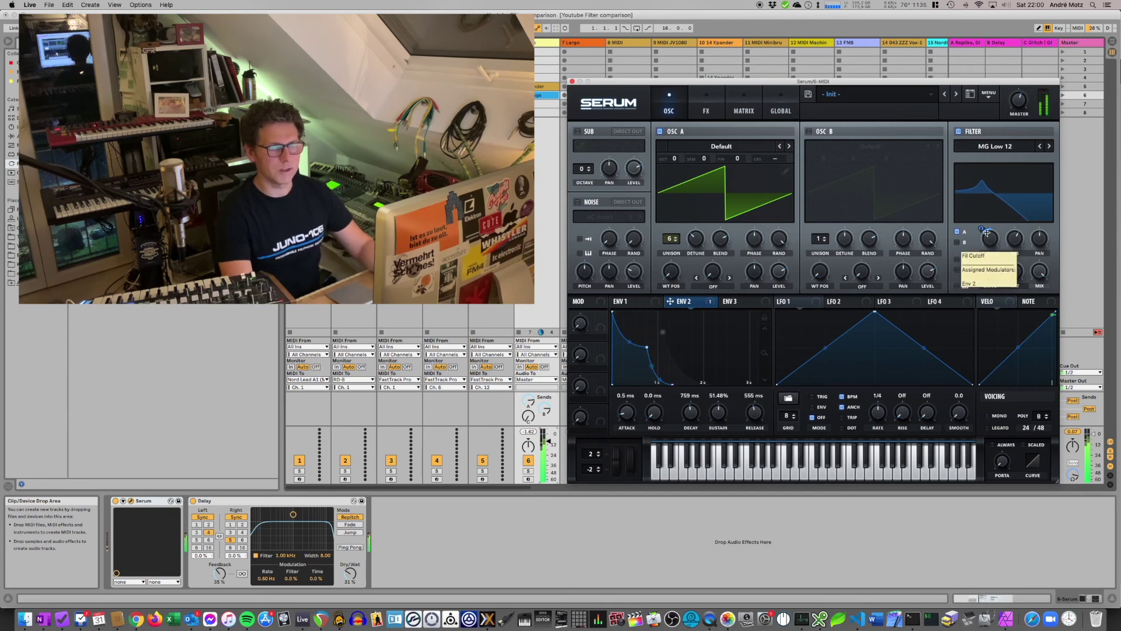
click(988, 242)
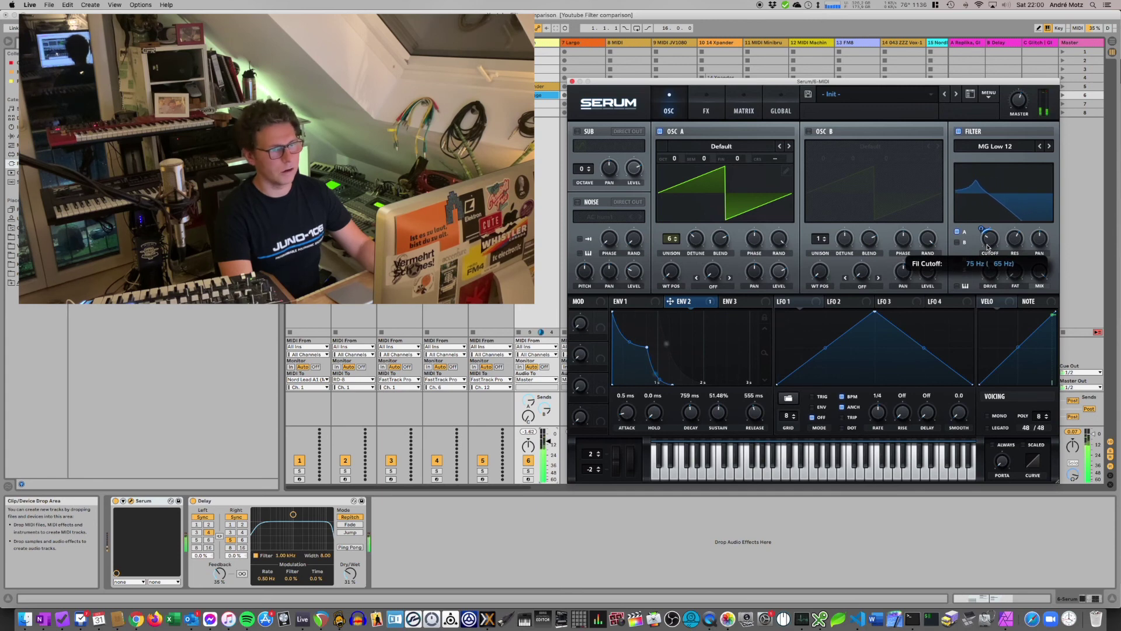
drag(988, 247, 992, 242)
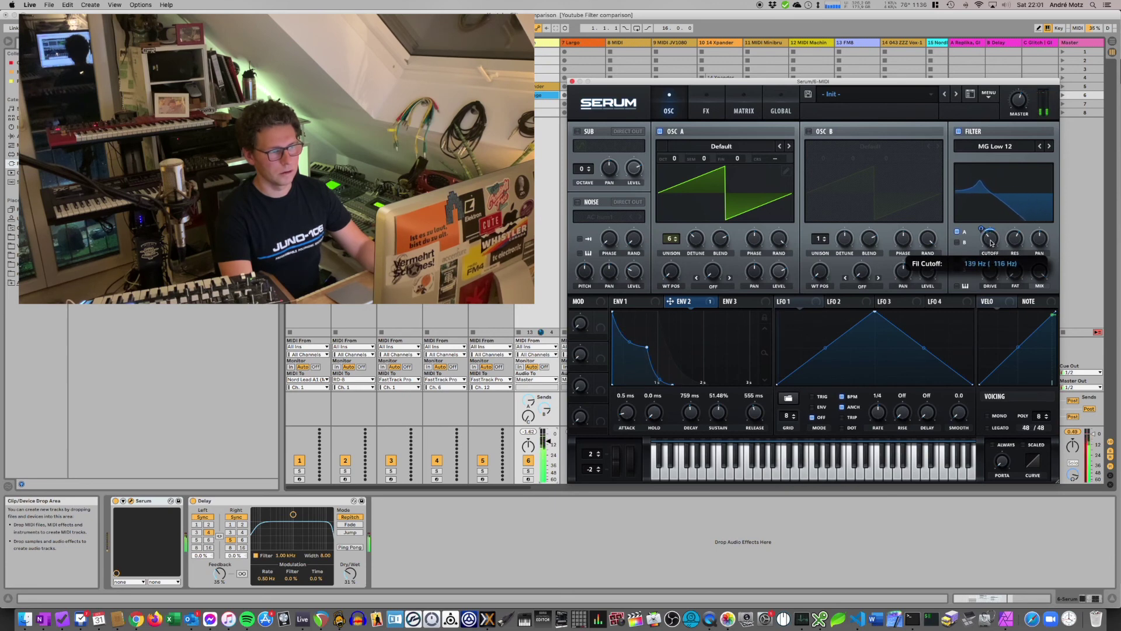